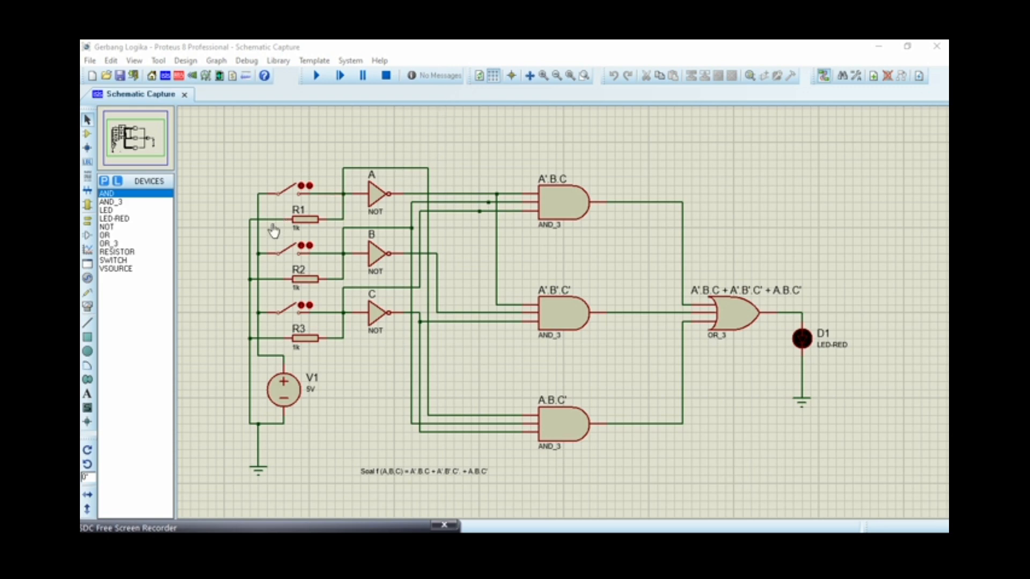
- Run the simulation of the three-input circuit and close the switches of inputs A and C
left_click(289, 189)
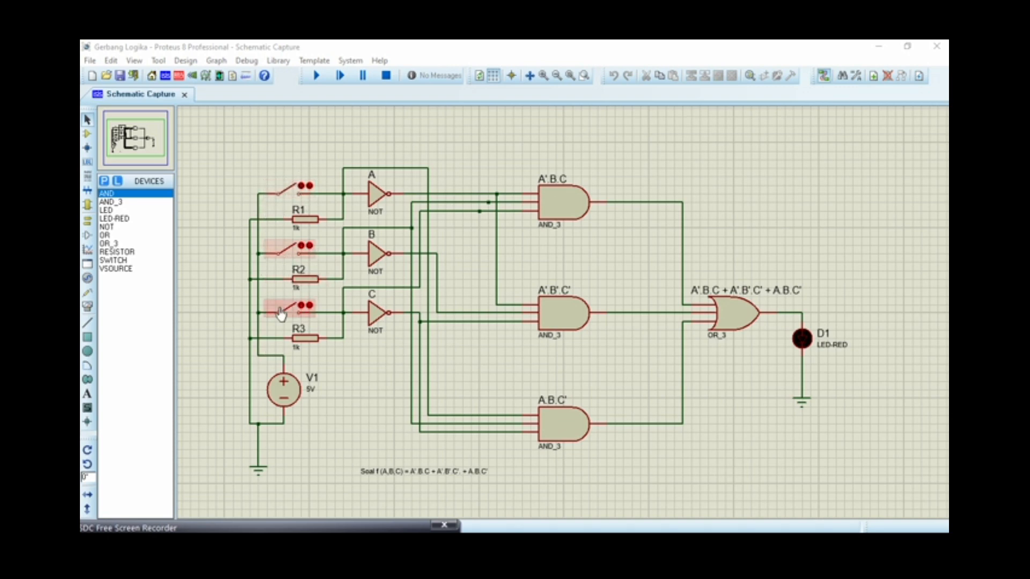
left_click(290, 199)
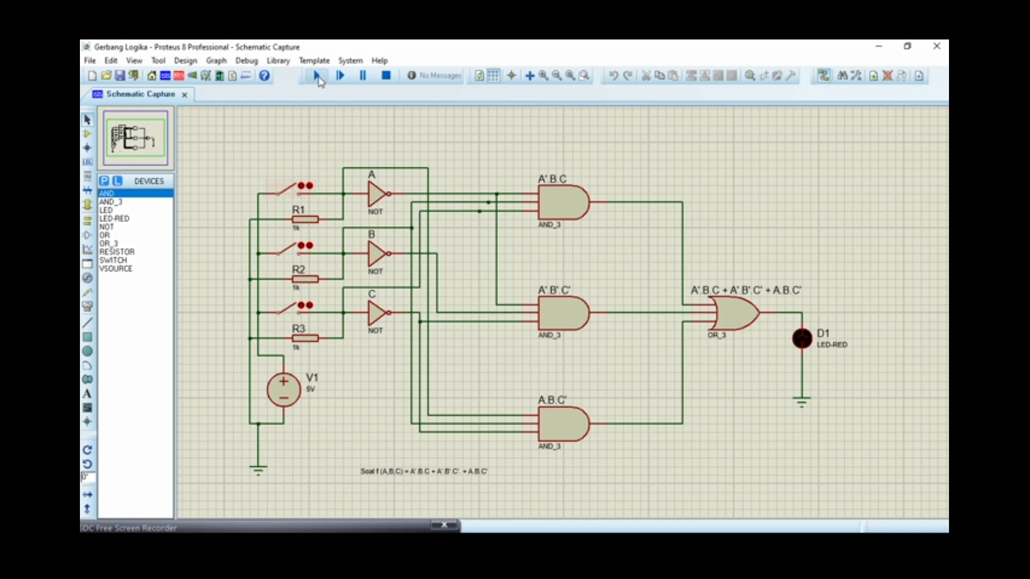
left_click(317, 76)
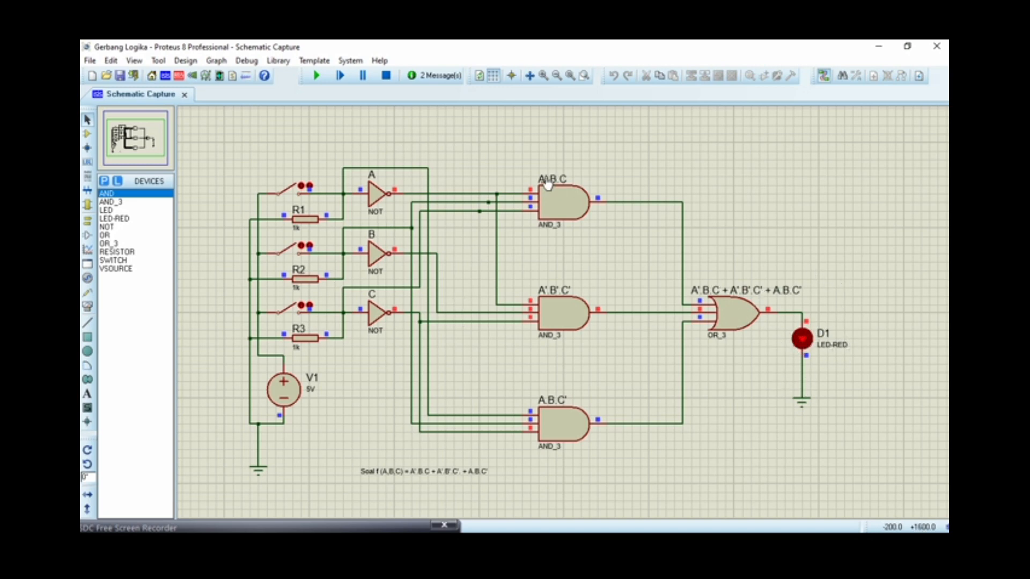
left_click(292, 194)
left_click(288, 317)
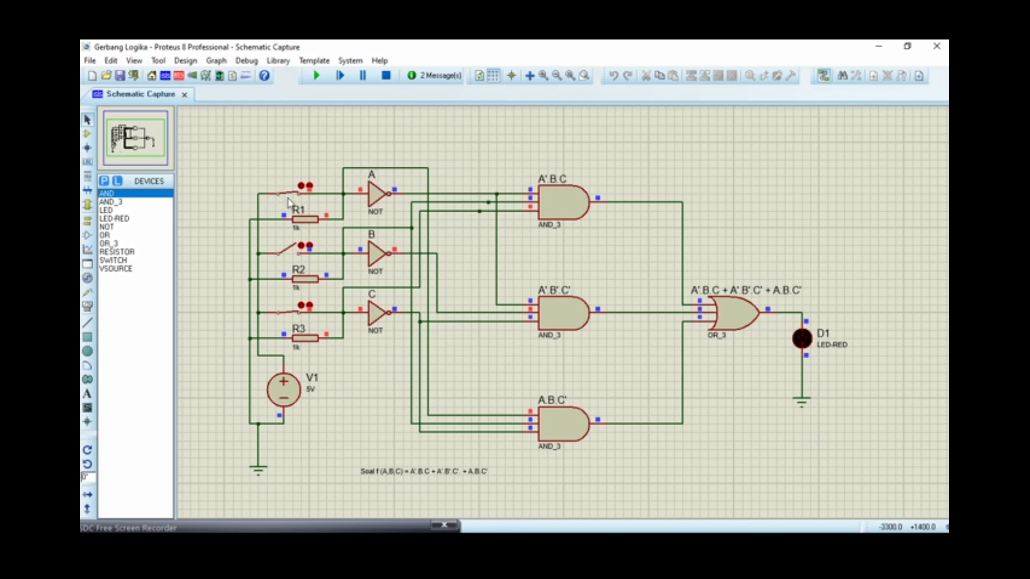
- Test the circuit with only switches B and C closed, with only B closed, and with only A and B closed
left_click(292, 260)
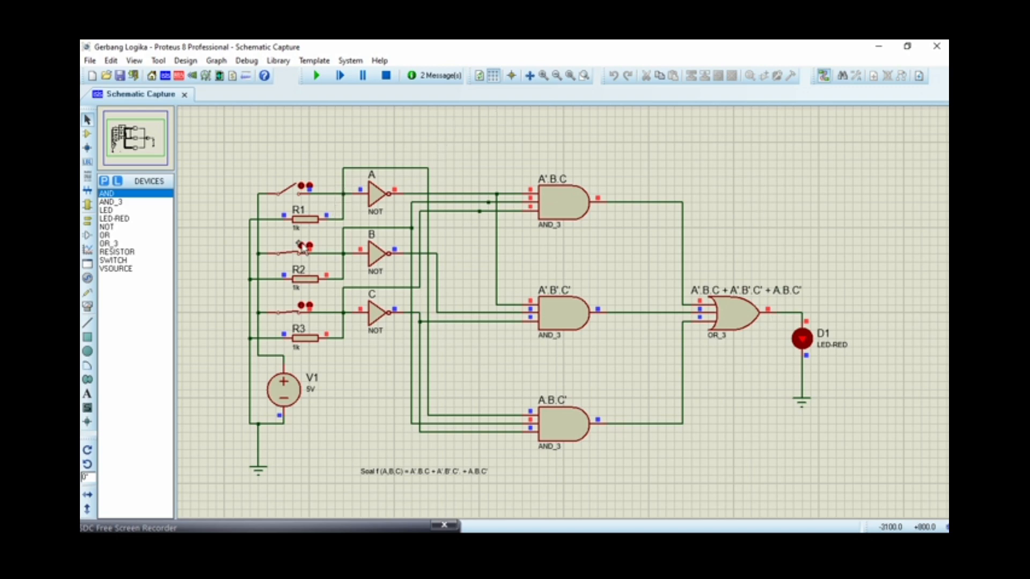
left_click(294, 311)
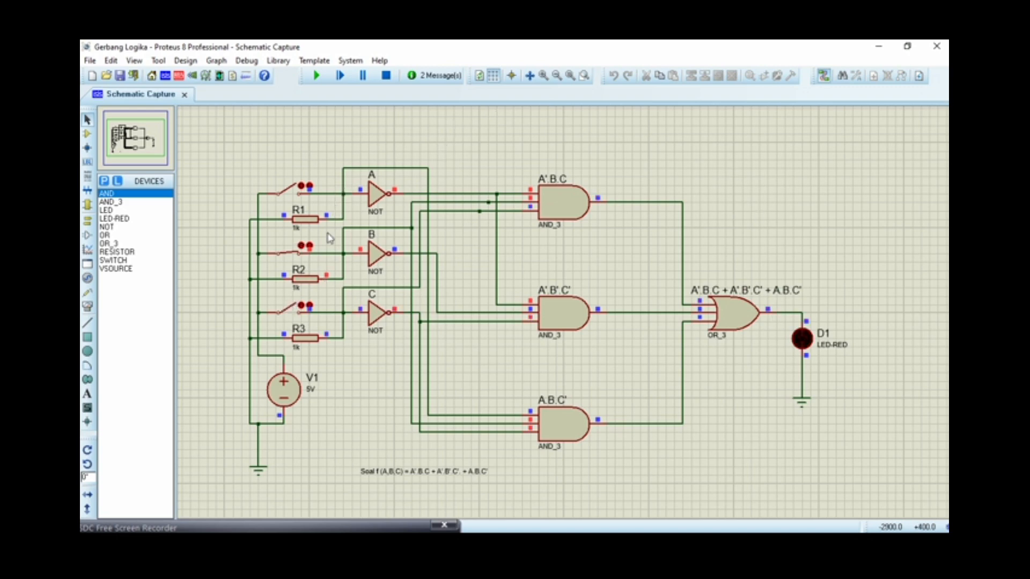
left_click(303, 186)
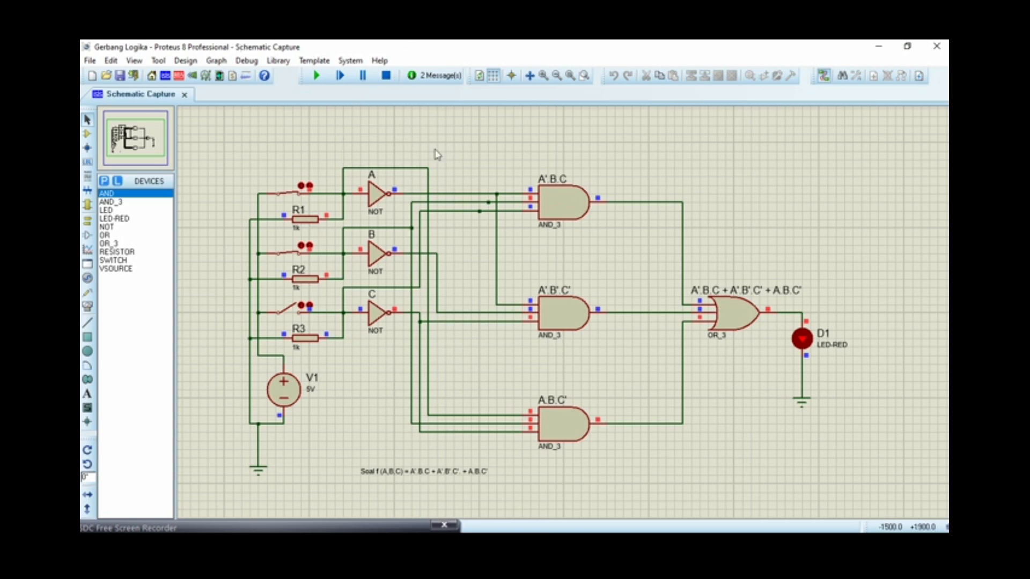
- Open the project logika 2 from the Documents folder
left_click(89, 61)
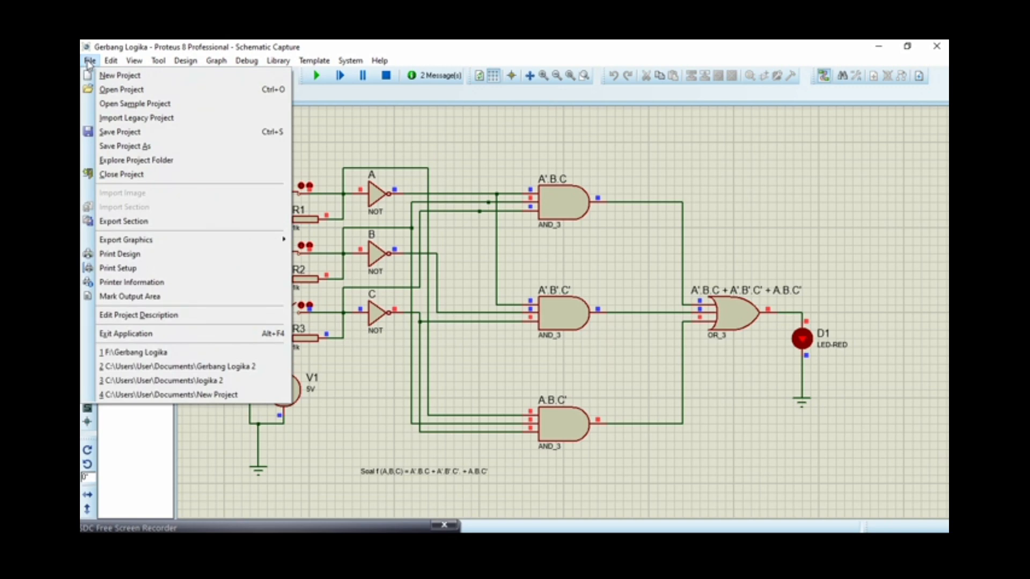
left_click(121, 90)
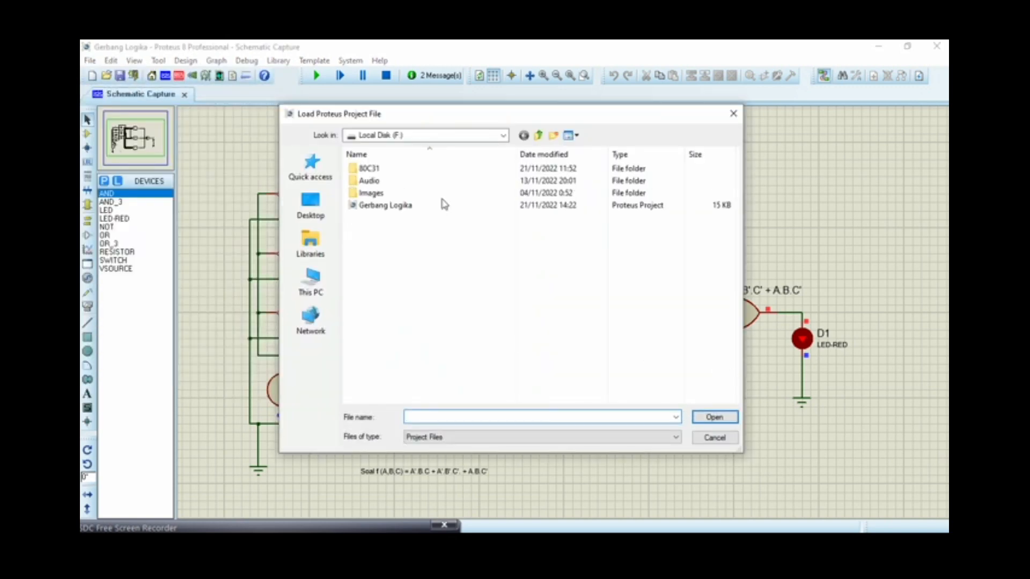
left_click(454, 137)
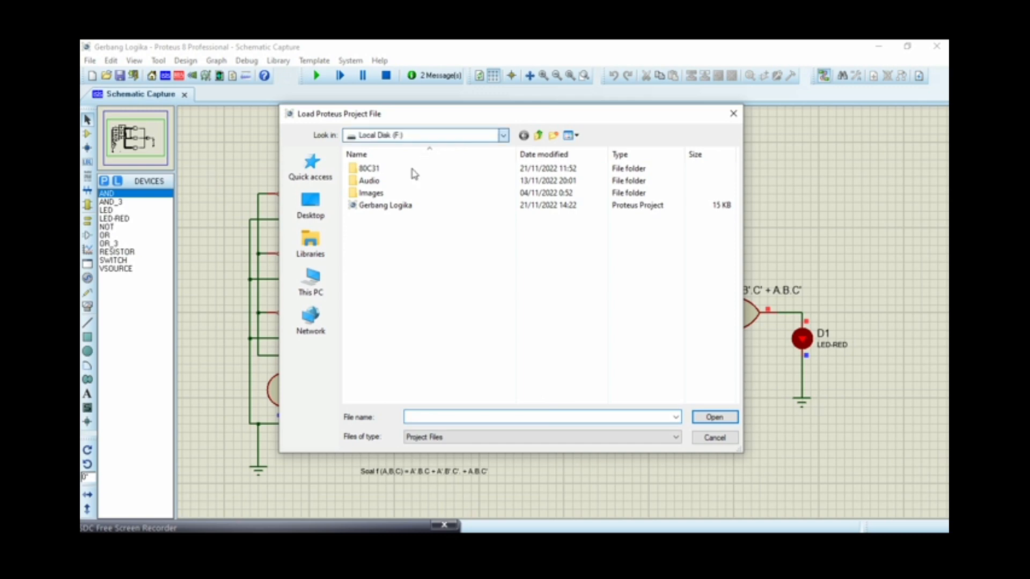
left_click(384, 251)
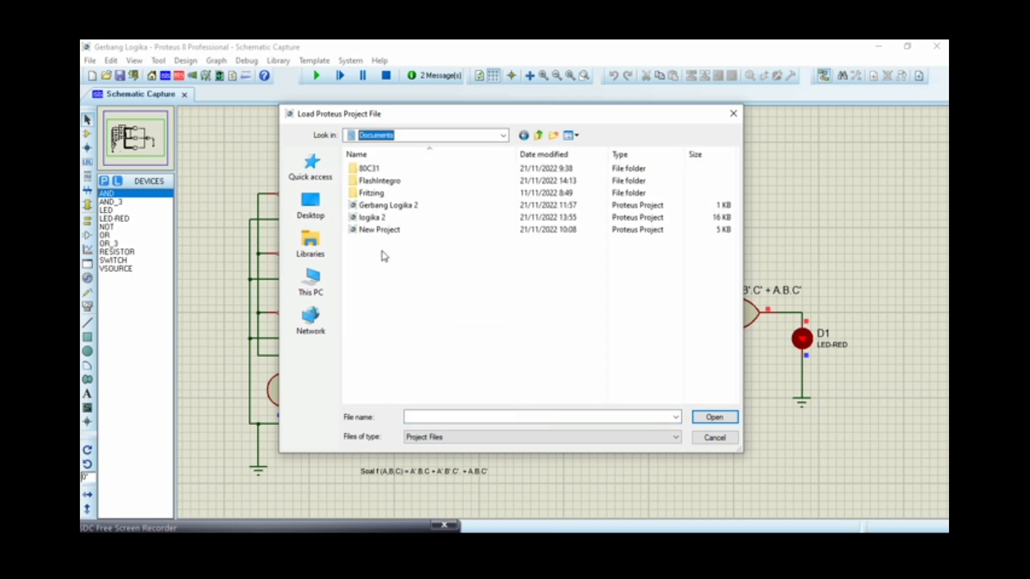
left_click(402, 209)
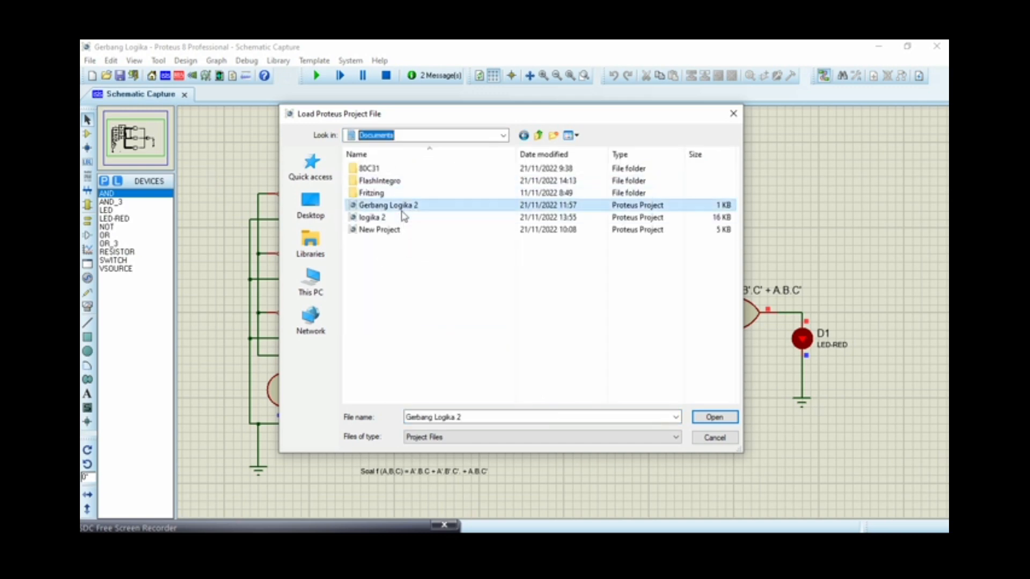
left_click(376, 218)
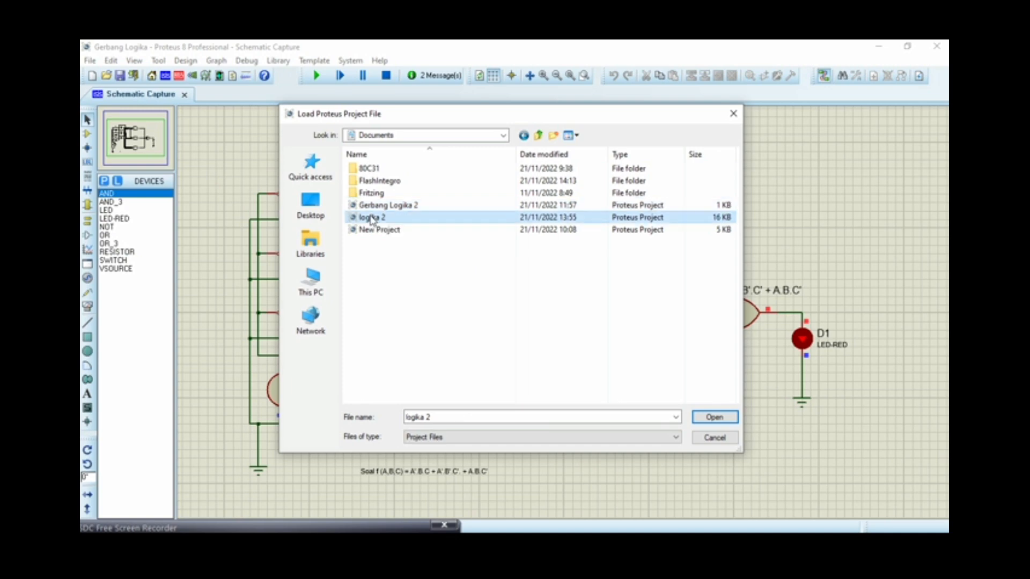
left_click(706, 424)
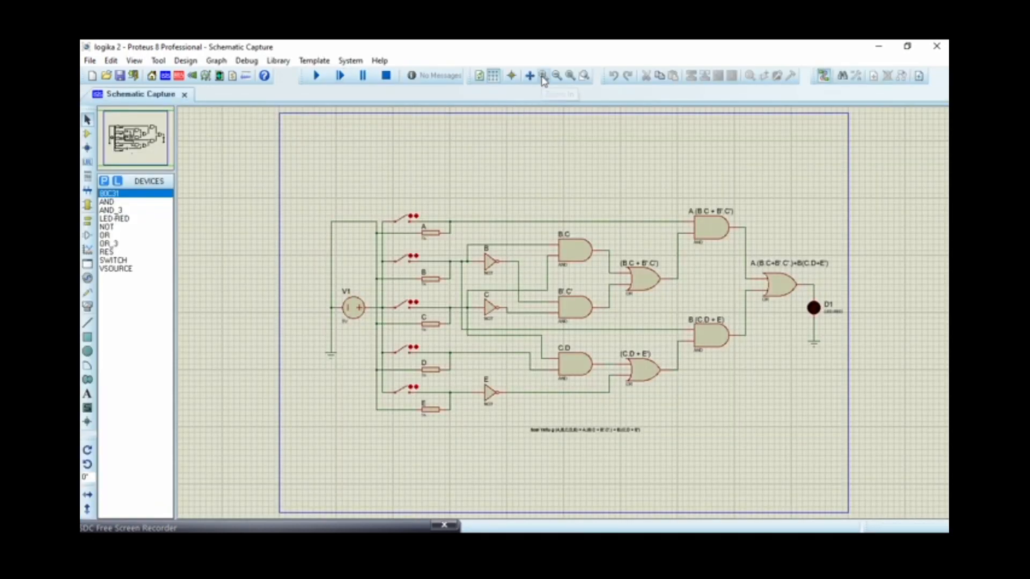
- Examine the five-input schematic from the source and switches A to E through the NOT, AND and OR gates to LED D1
left_click(543, 75)
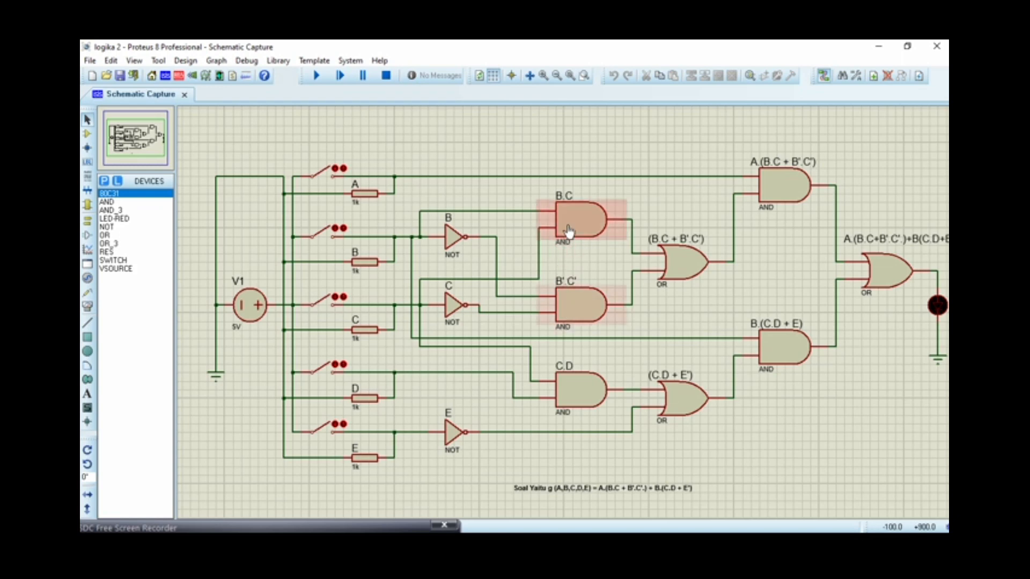
left_click(588, 295)
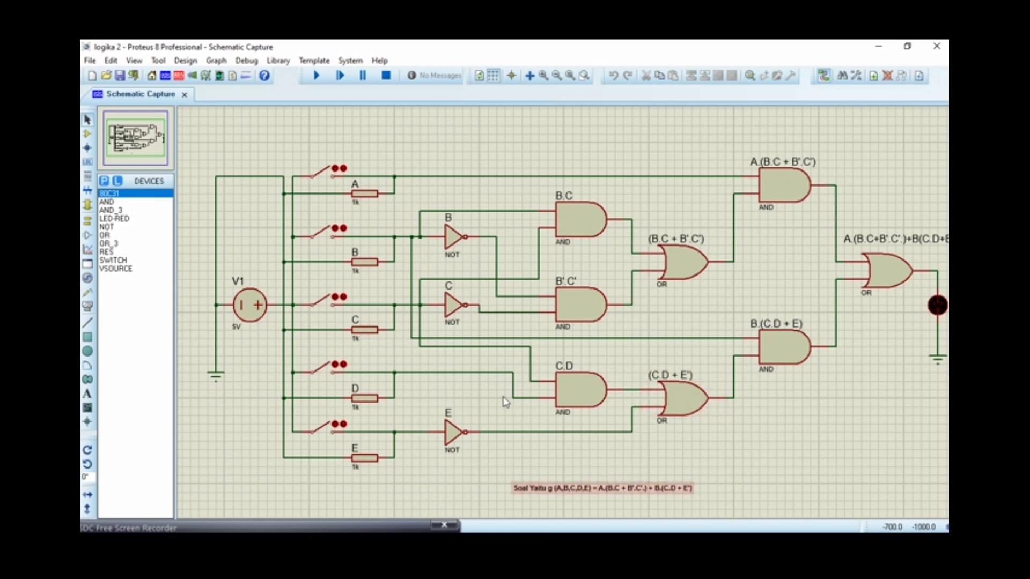
left_click(570, 387)
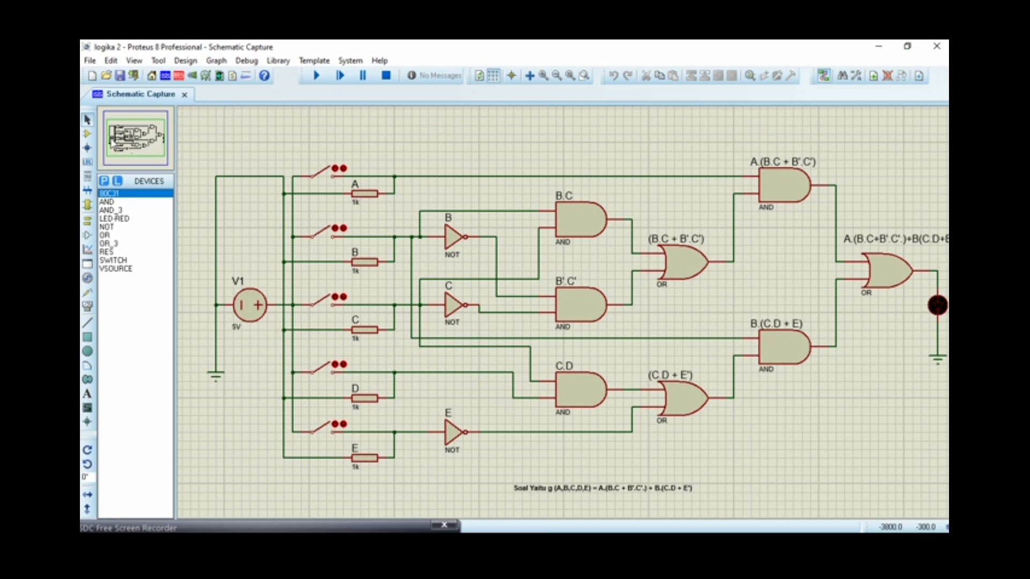
key("F8")
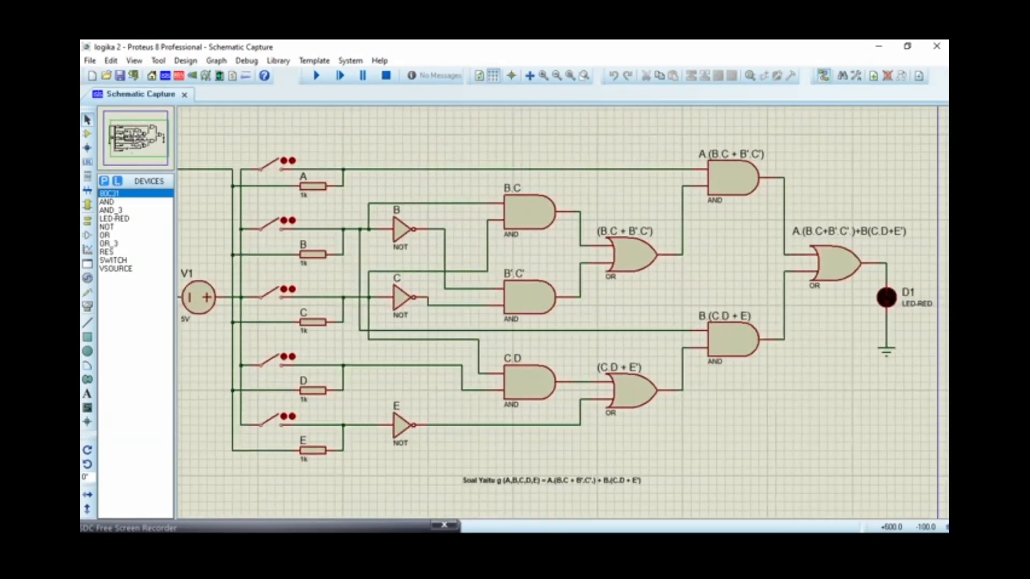
left_click(138, 163)
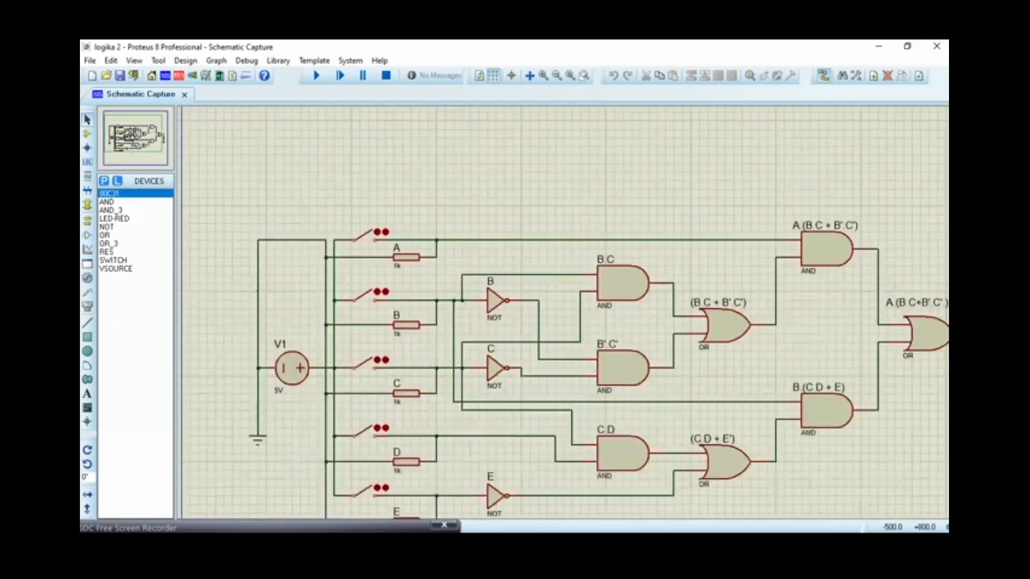
left_click(140, 140)
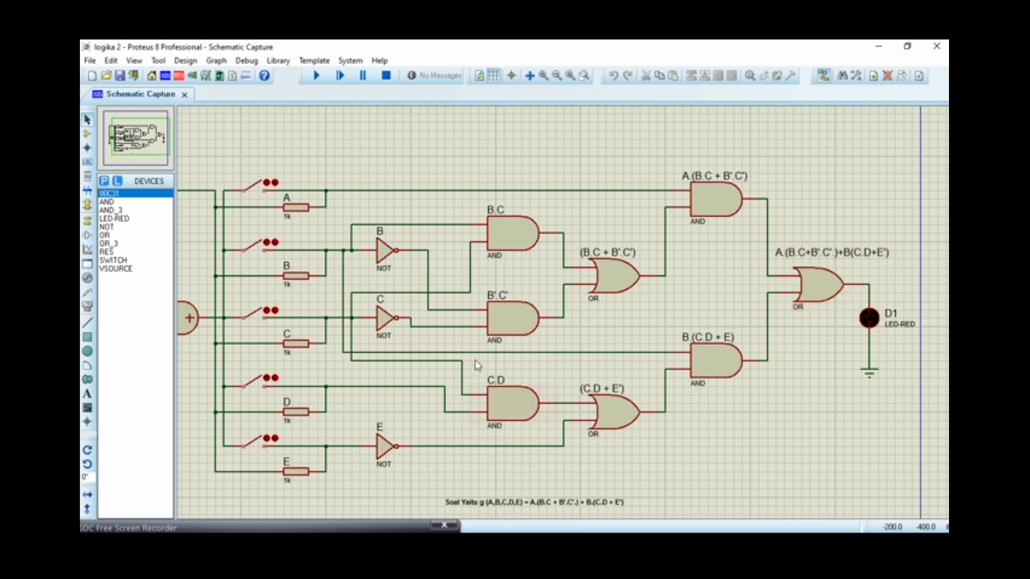
left_click(156, 127)
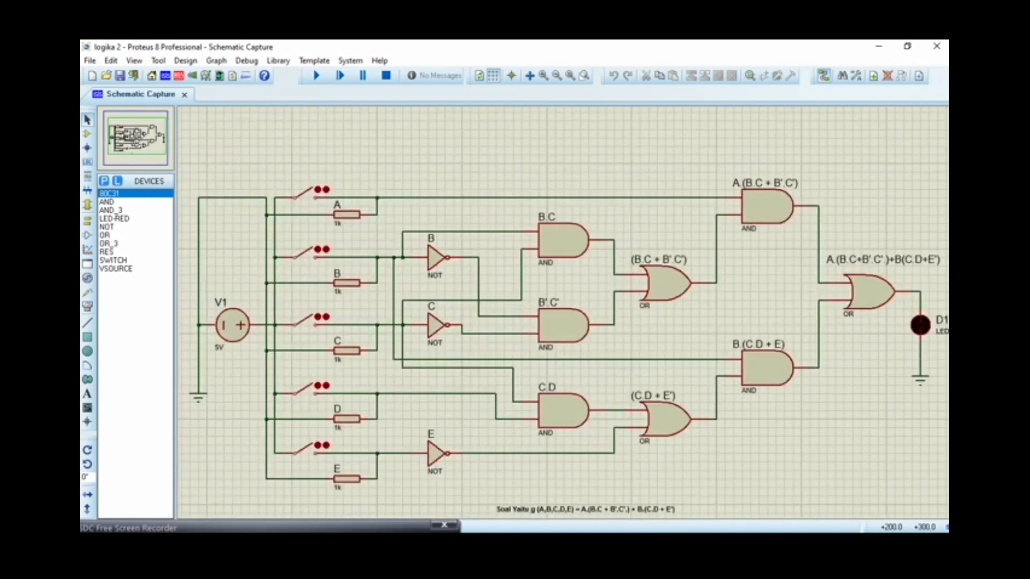
left_click(139, 138)
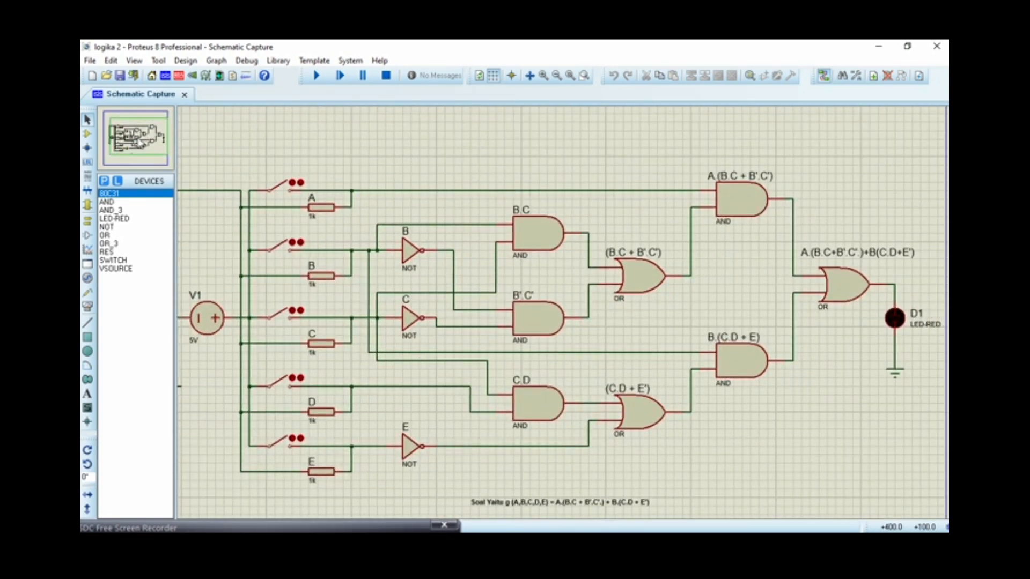
left_click(138, 142)
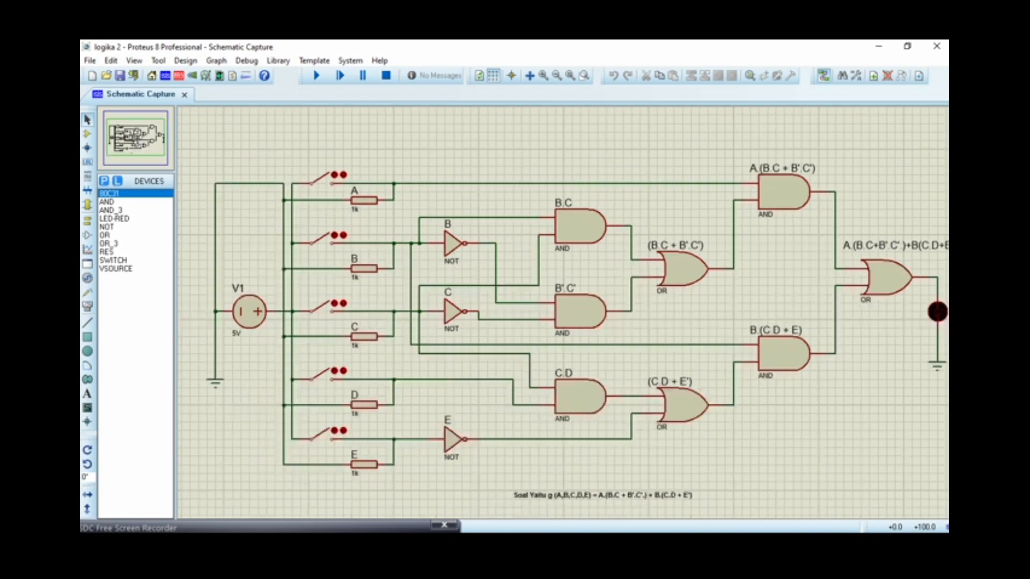
left_click(143, 137)
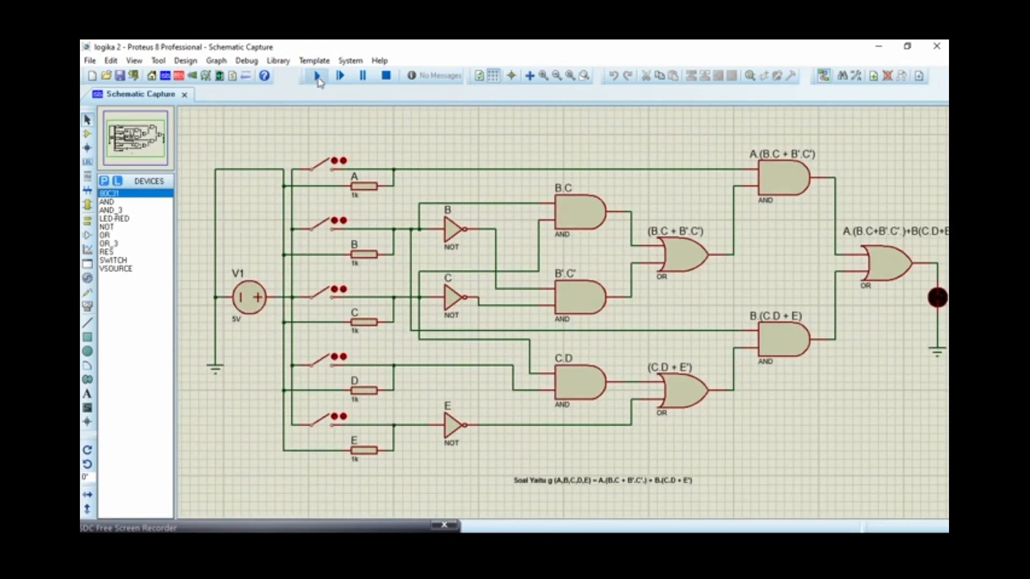
- Run the simulation of the five-input circuit and set switches A, B, D and E closed with C open
left_click(317, 77)
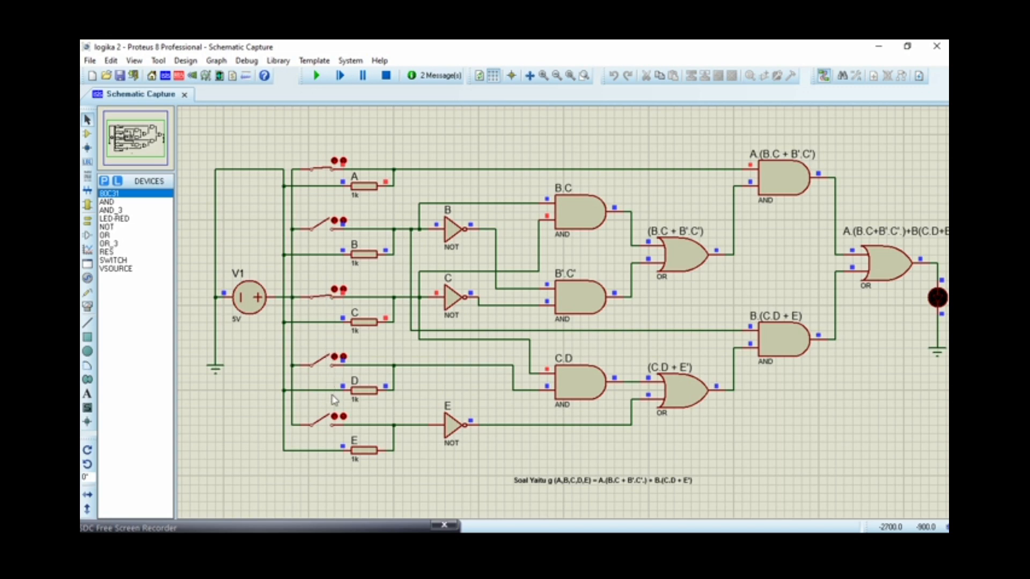
left_click(327, 427)
left_click(327, 428)
left_click(324, 367)
left_click(322, 298)
left_click(325, 427)
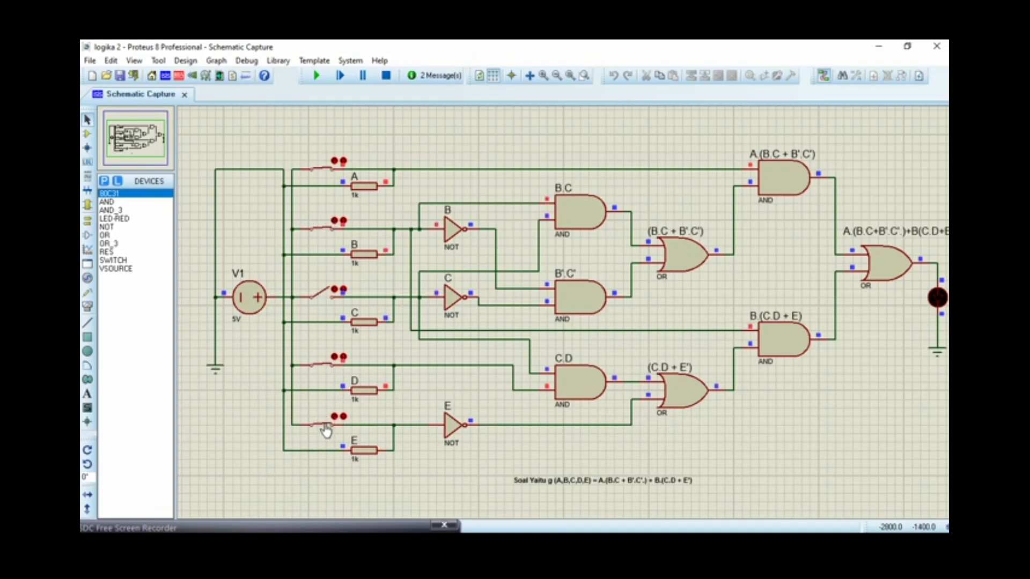
- Close switch C and toggle switch B off and on, so all five input switches are closed
left_click(327, 304)
left_click(321, 234)
left_click(321, 234)
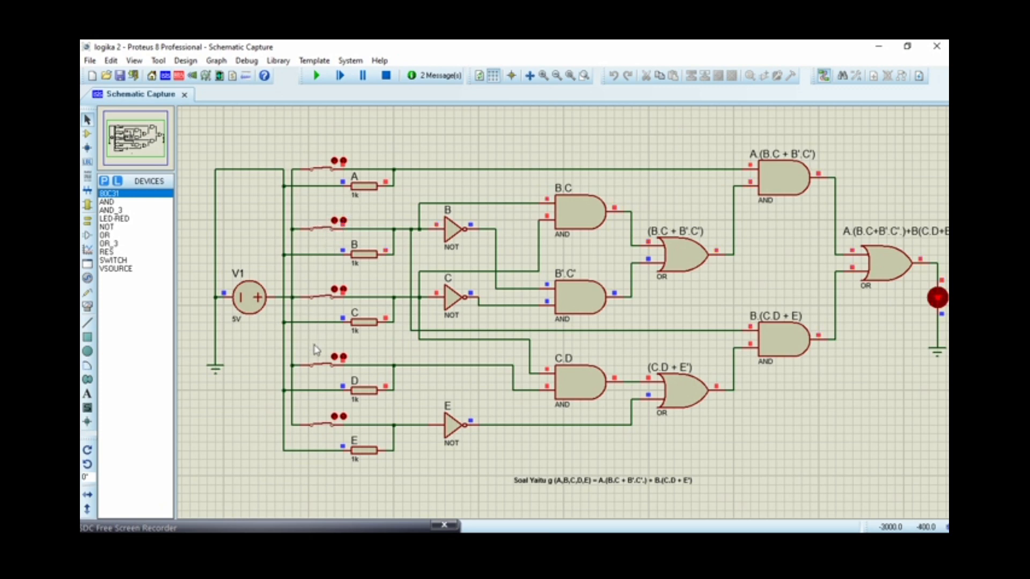
- Test the output with only switches B, C and D closed, and with only A, B and D closed
left_click(322, 365)
left_click(326, 170)
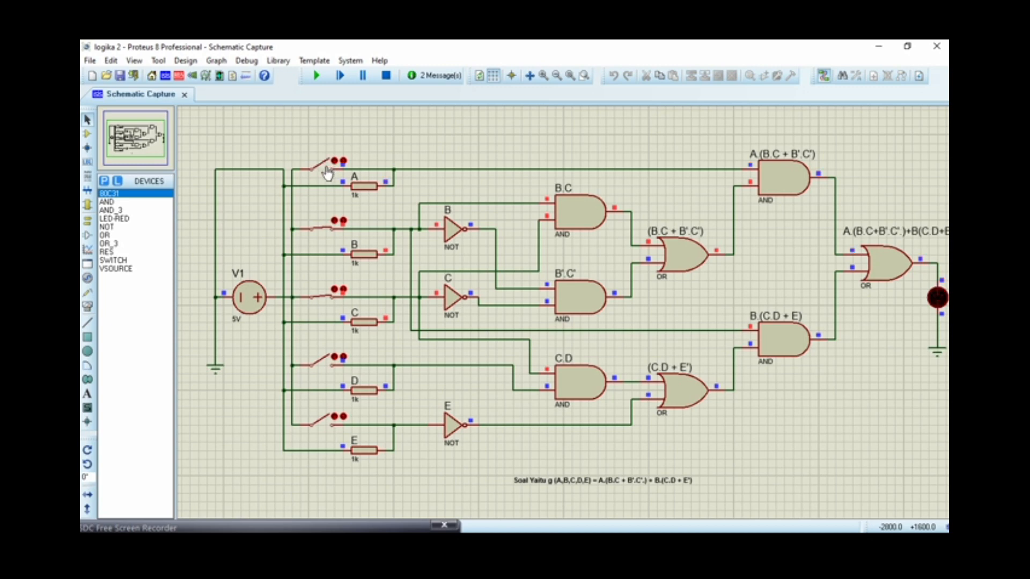
left_click(326, 368)
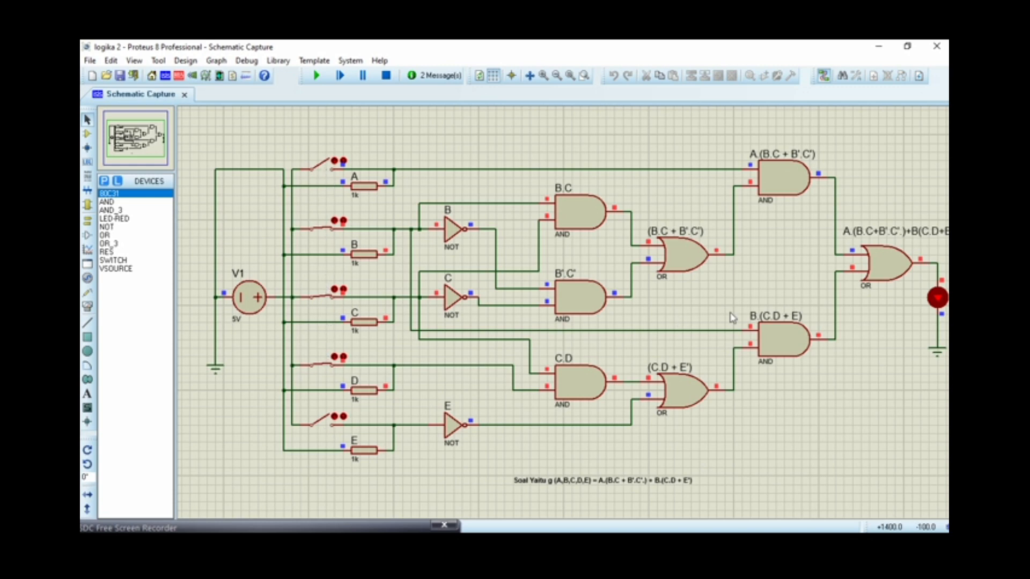
left_click(325, 301)
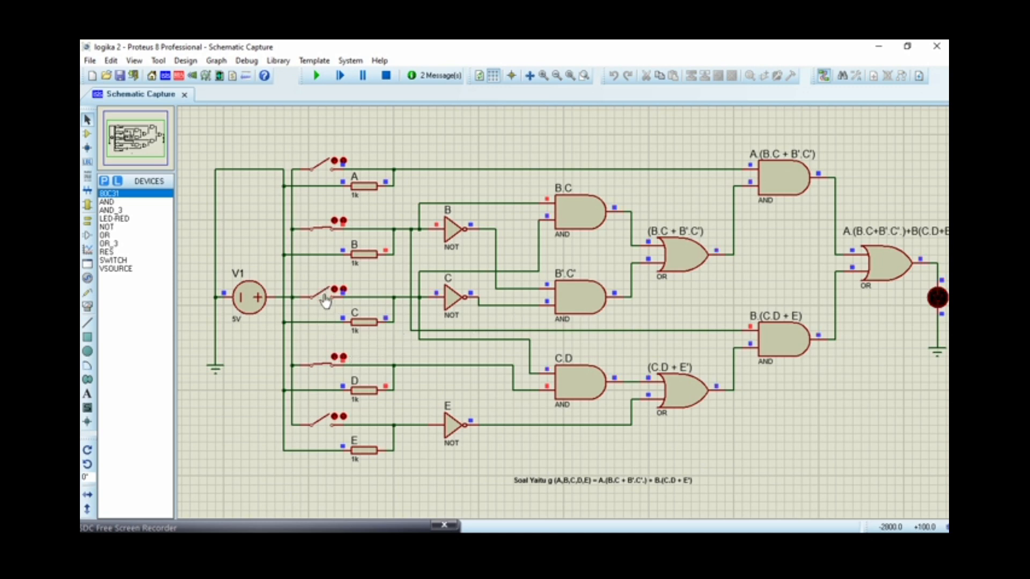
left_click(329, 171)
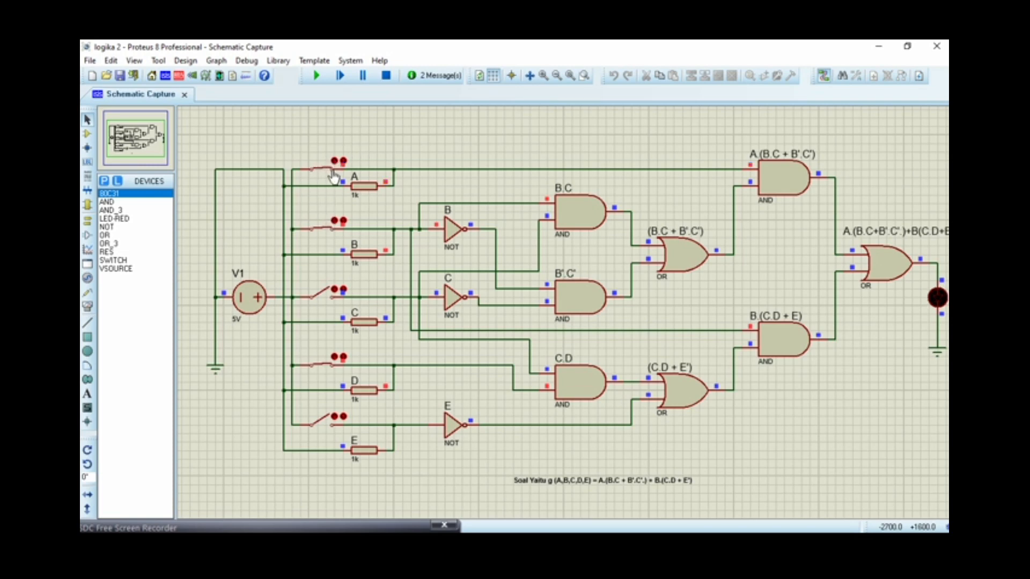